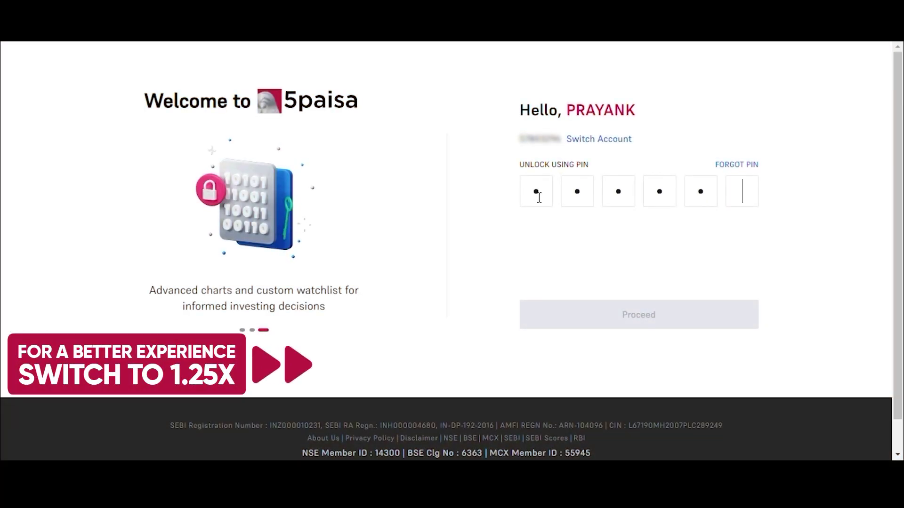
Enter the PIN to unlock, then accept the derivatives risk disclosure to load the NIFTY chart
text(0)
click(612, 325)
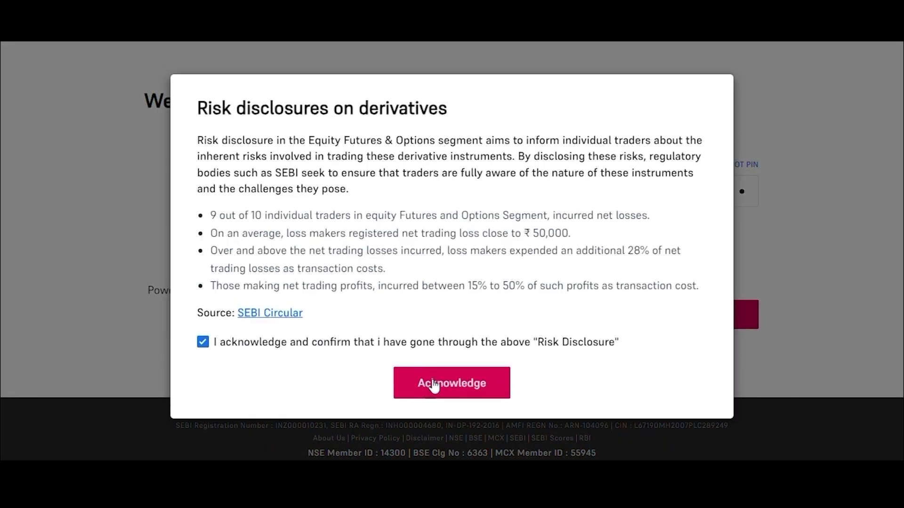
click(459, 388)
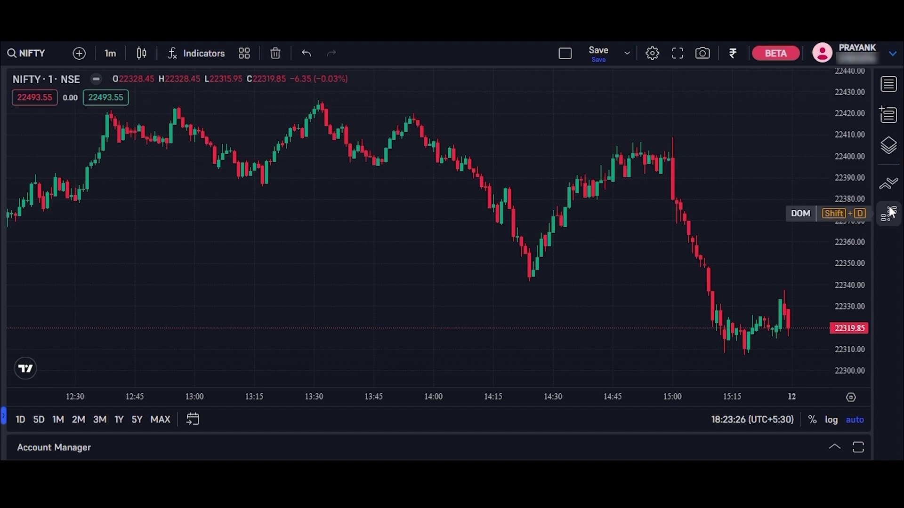
Add the NIFTY 28 MAR 2024 future to the WATCH1 watchlist via a NIFTY FUT search
click(892, 86)
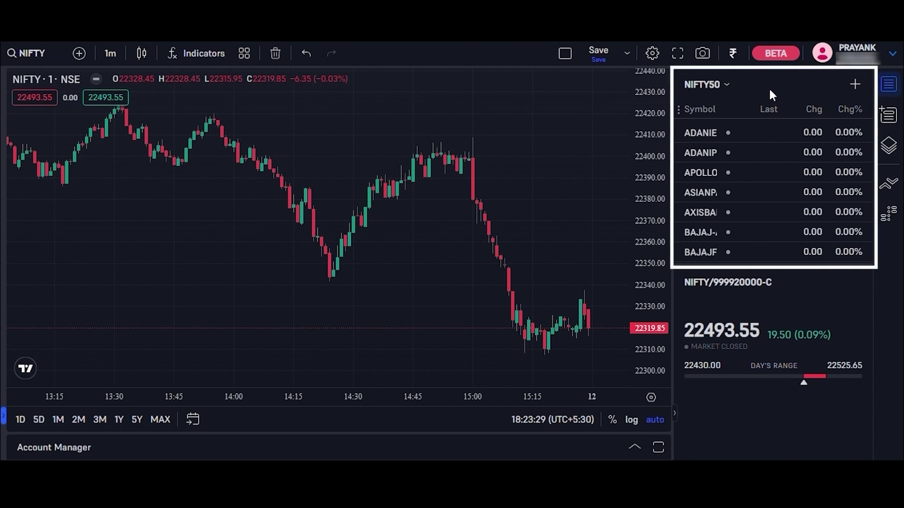
click(724, 90)
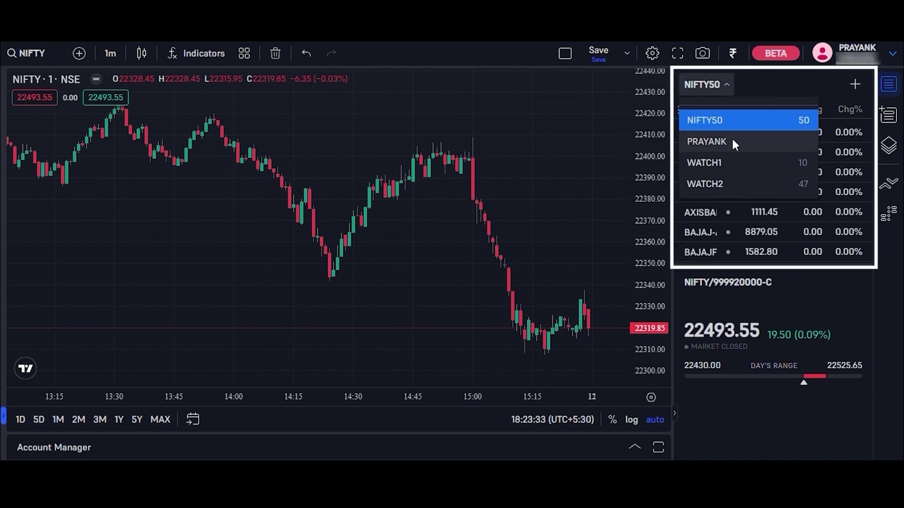
click(729, 170)
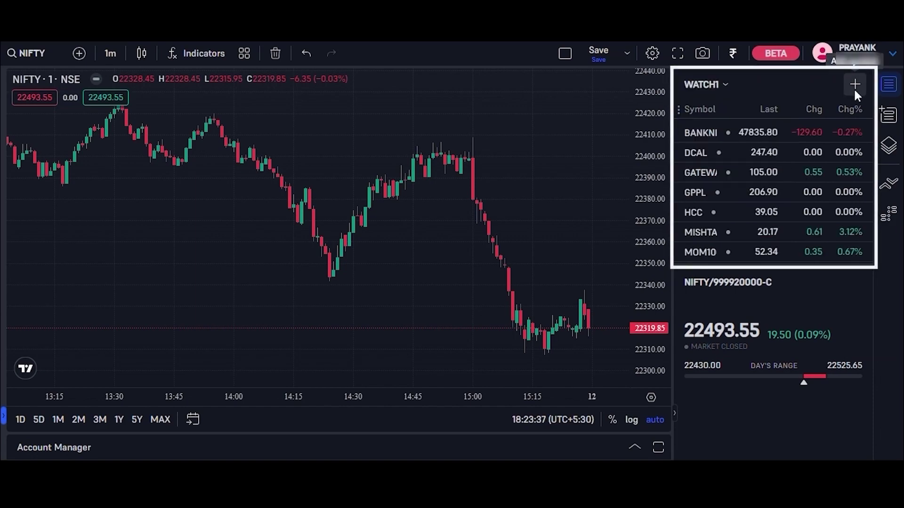
click(854, 87)
text(NIFTY FUT)
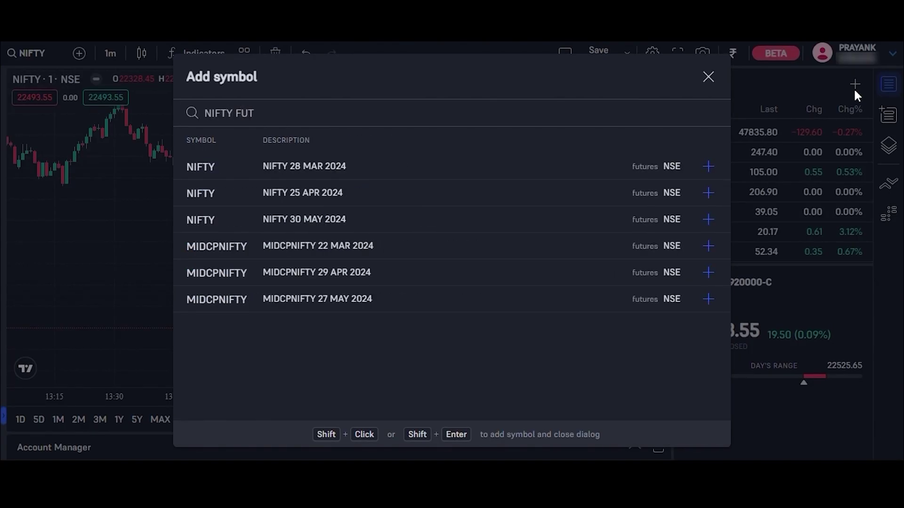
click(434, 166)
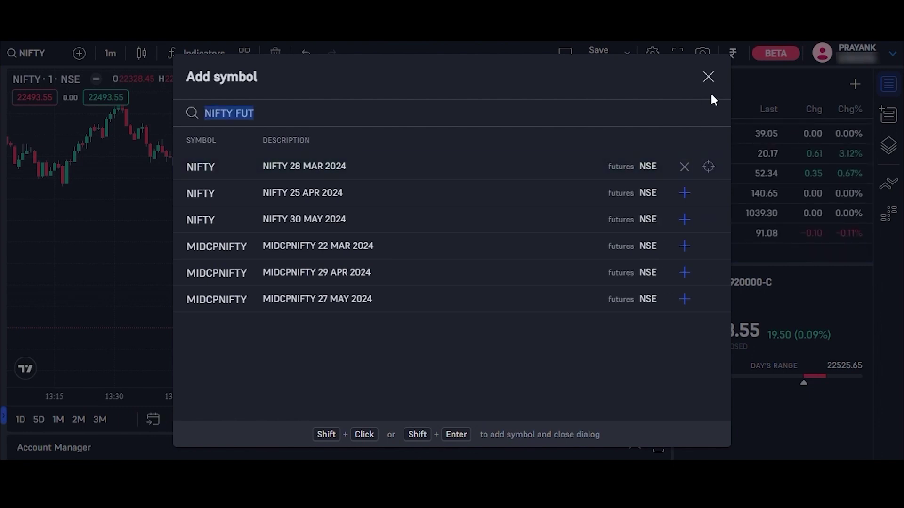
click(708, 77)
Switch the chart from TATAMOTORS to HCC and show HCC's price and volume readout
click(700, 220)
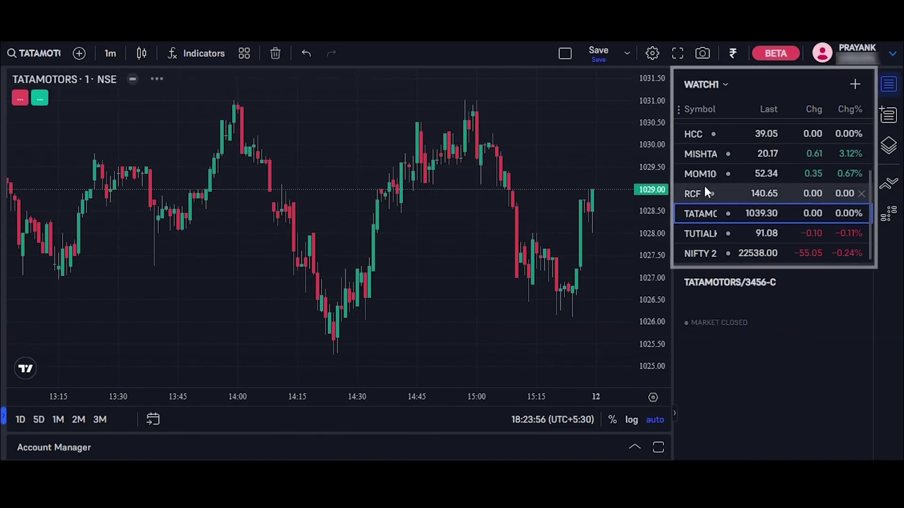
click(698, 133)
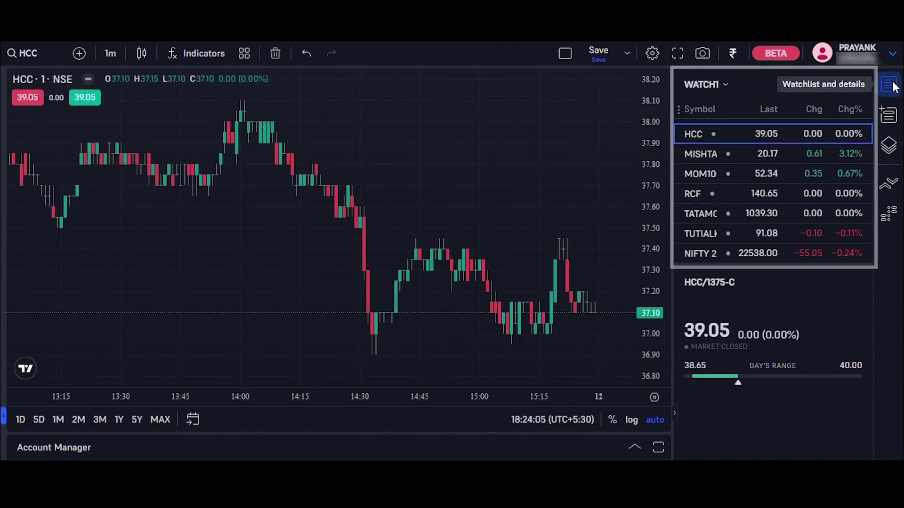
click(889, 85)
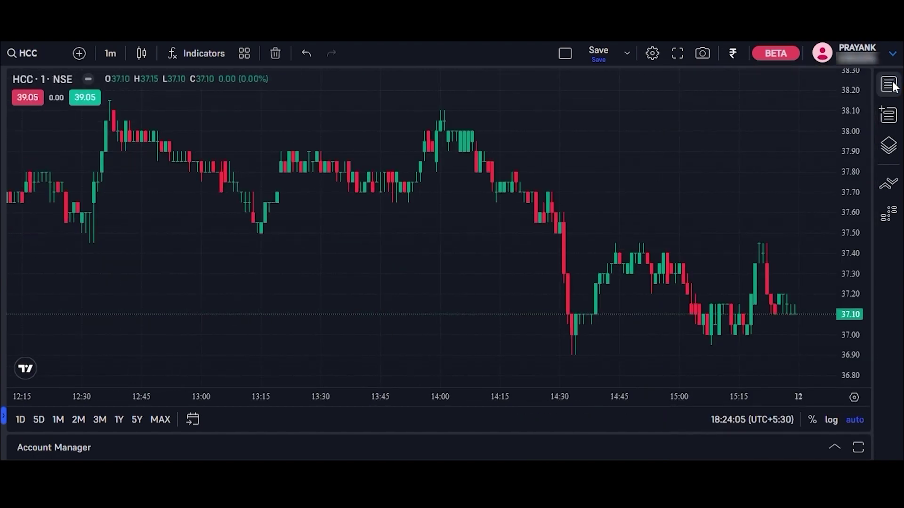
click(891, 115)
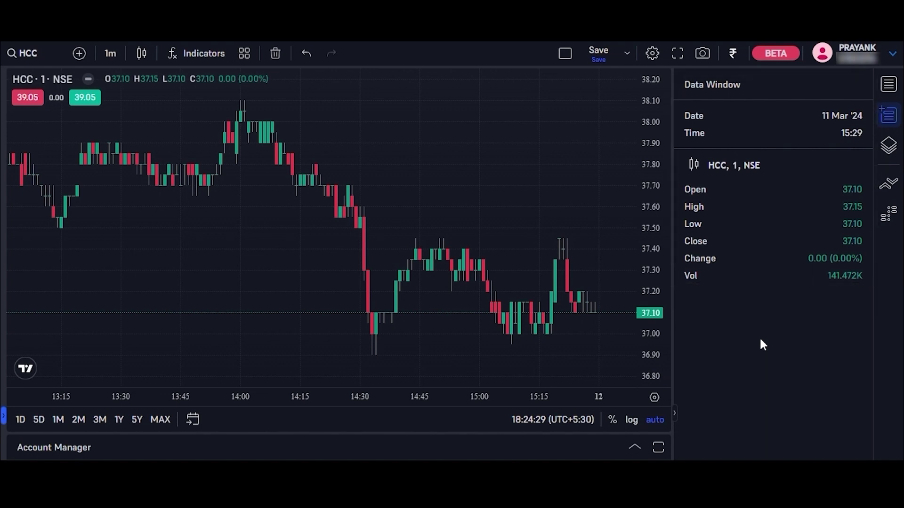
Close the data readout and show the object tree listing the HCC, NSE, 1 series
click(890, 120)
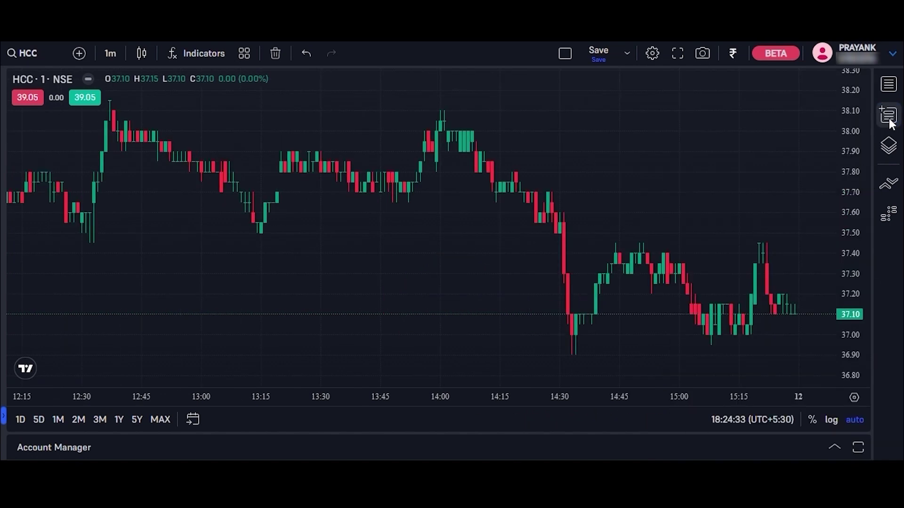
click(889, 146)
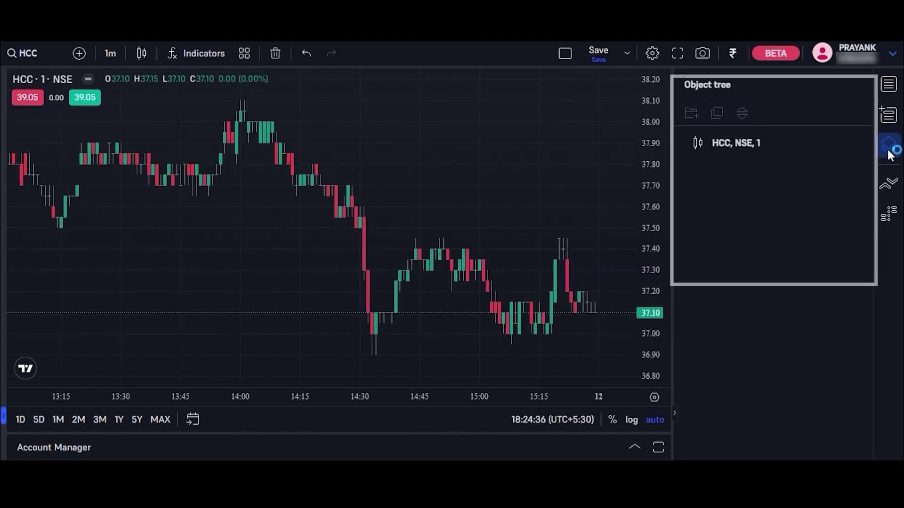
click(202, 53)
Add Bollinger Bands and Relative Strength Index to the HCC chart
text(bolo)
key(BackSpace)
text(l)
click(395, 162)
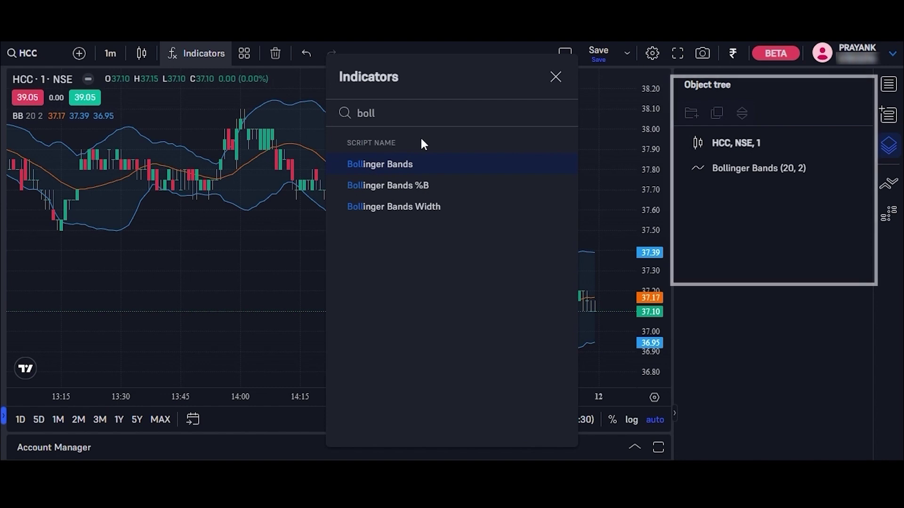
key(BackSpace)
text(ri)
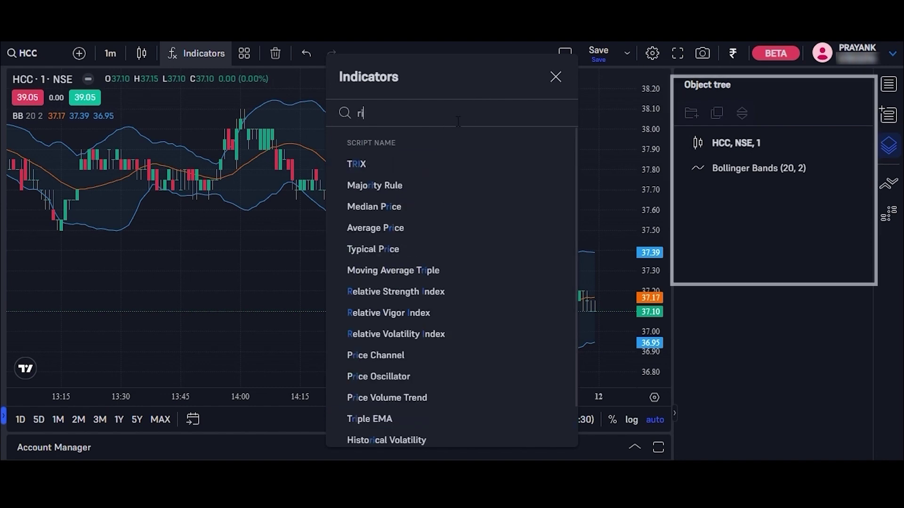
key(BackSpace)
text(si)
click(412, 163)
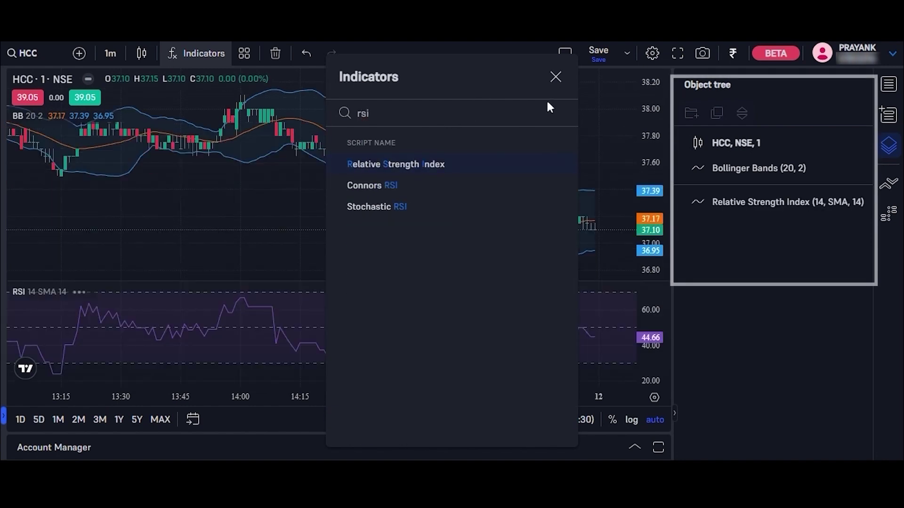
click(555, 77)
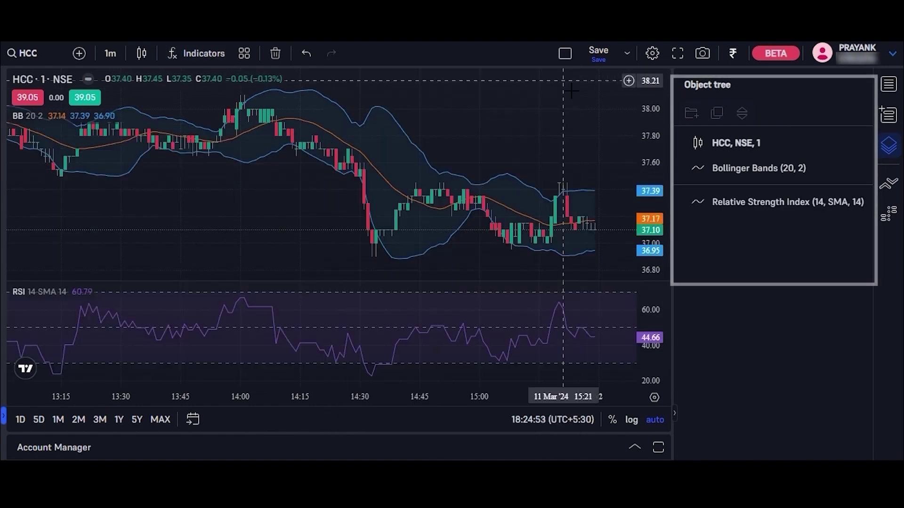
Hide and re-show Bollinger Bands in the object tree, then open the EQUITASBNK order panel
click(747, 168)
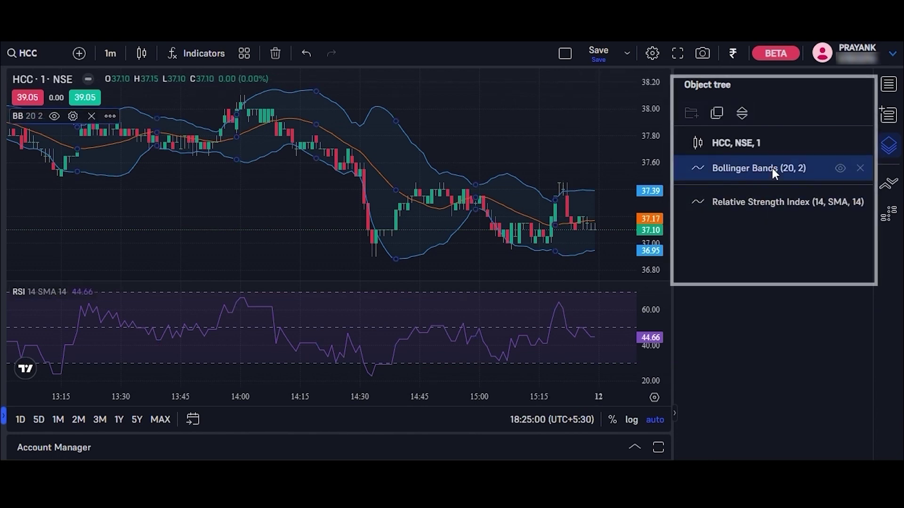
click(842, 168)
click(841, 168)
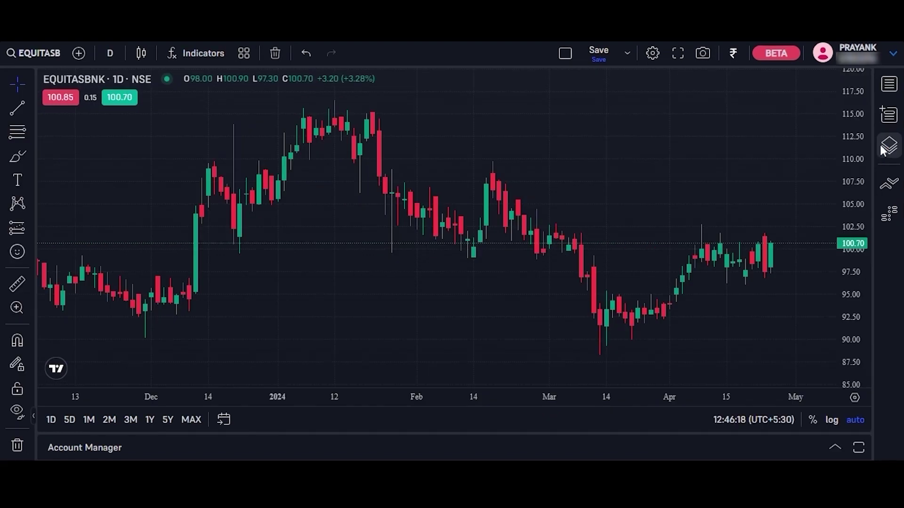
click(891, 191)
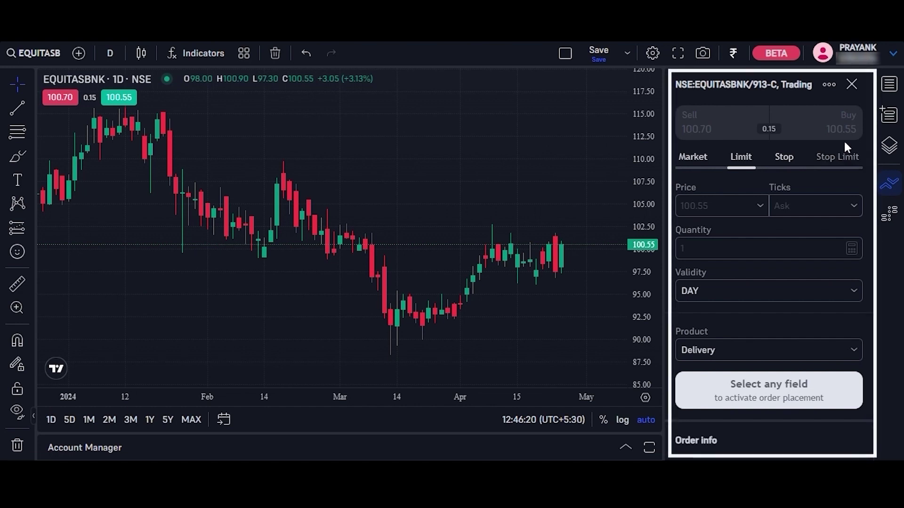
Try a buy at 100.55 and sell at 100.70, then set up an HCC buy order
click(833, 123)
click(717, 118)
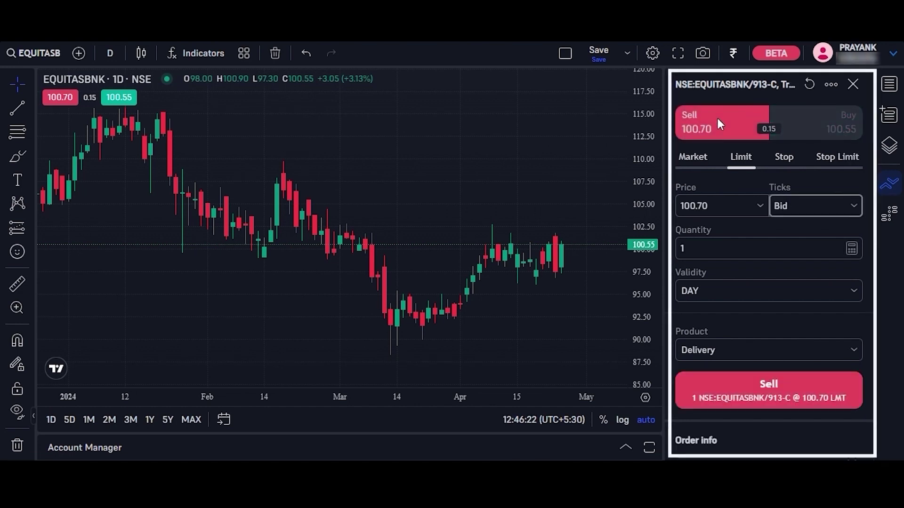
click(889, 84)
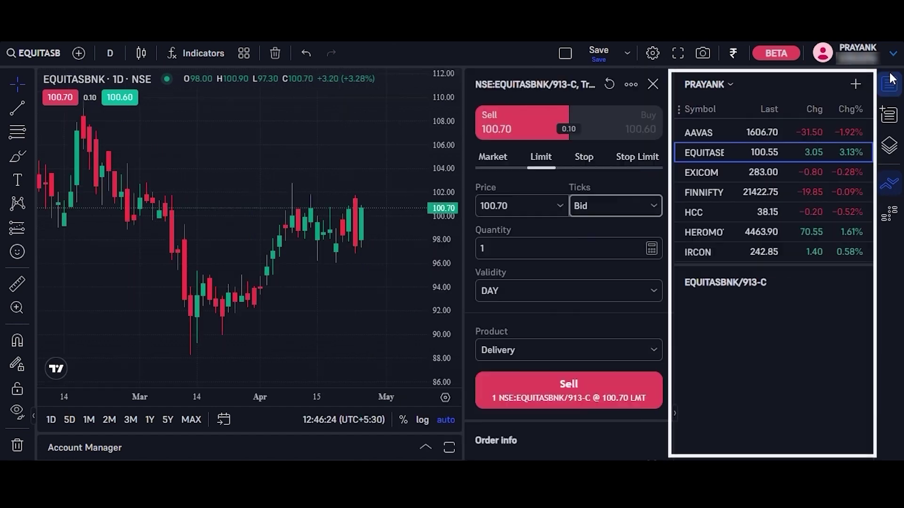
click(719, 214)
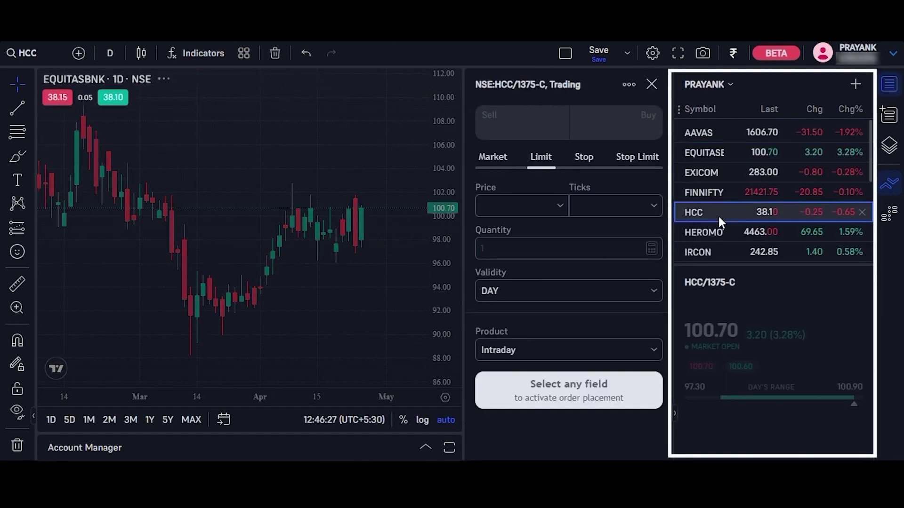
click(628, 133)
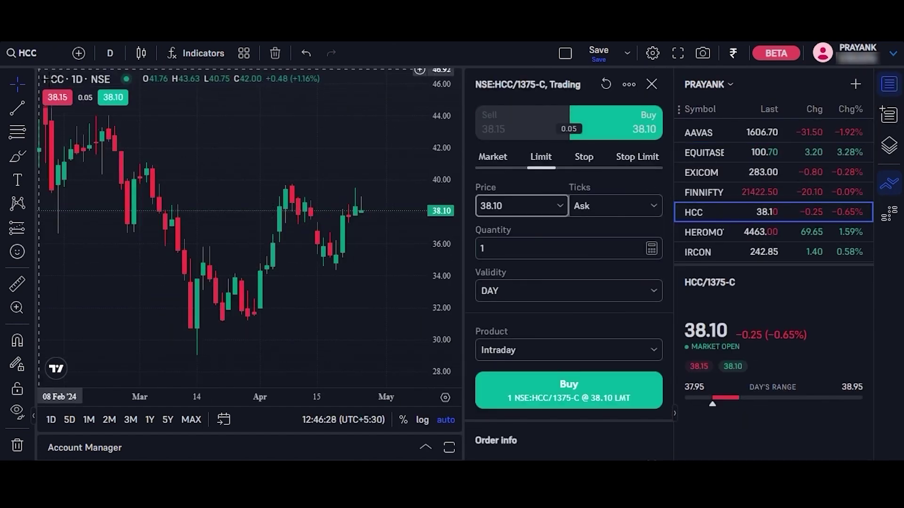
Load EQUITASBNK from NSE and activate a buy limit order for it
click(36, 57)
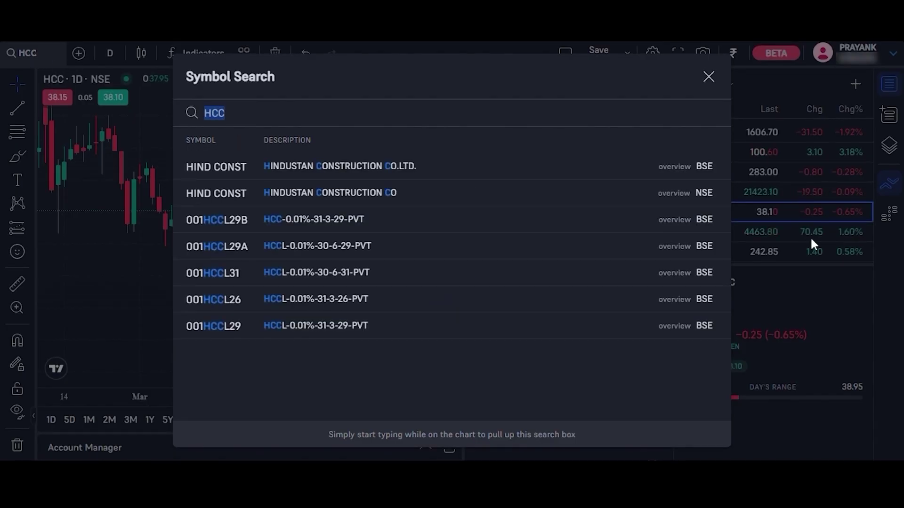
text(EQUITAS)
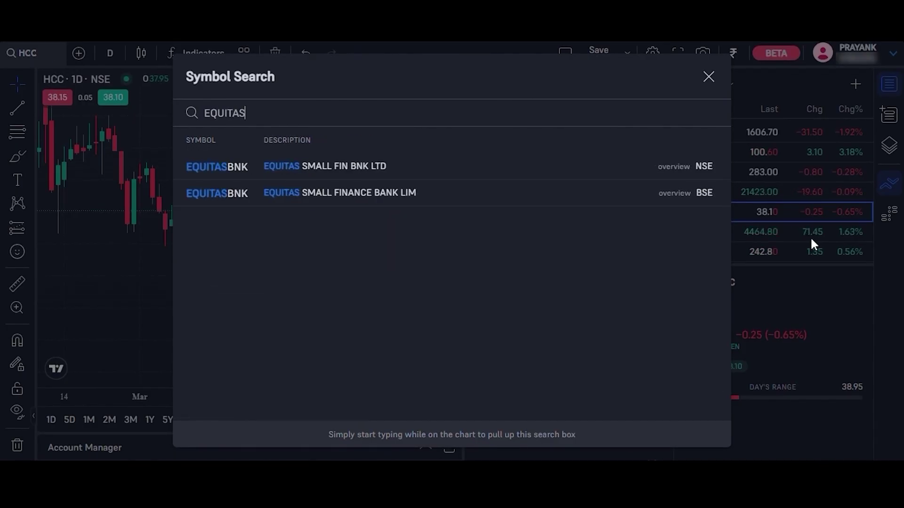
click(613, 167)
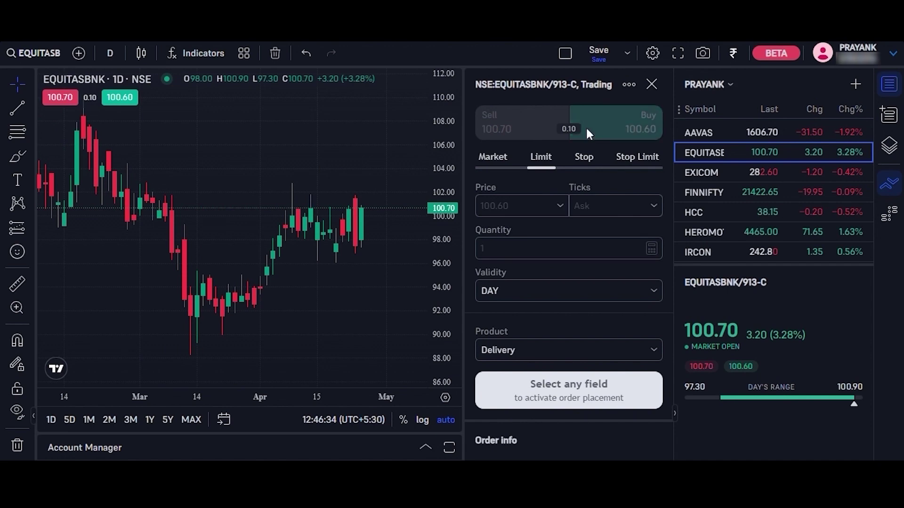
click(613, 121)
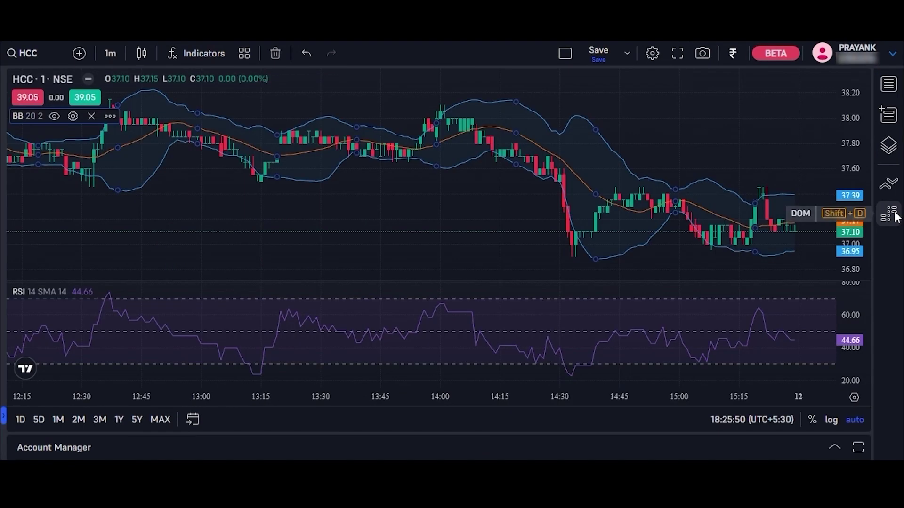
Preview and close market buy and sell tickets from the DOM, then start a 146.90 bid limit buy
click(888, 214)
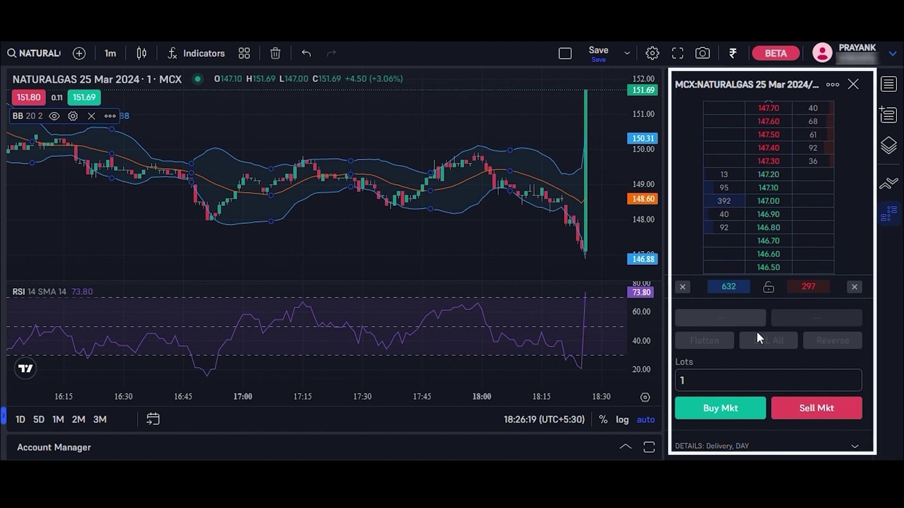
click(727, 410)
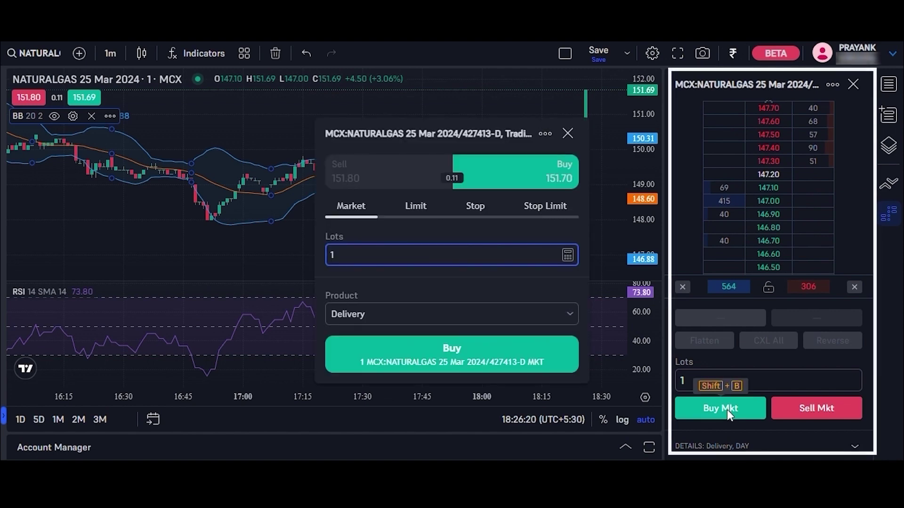
click(567, 134)
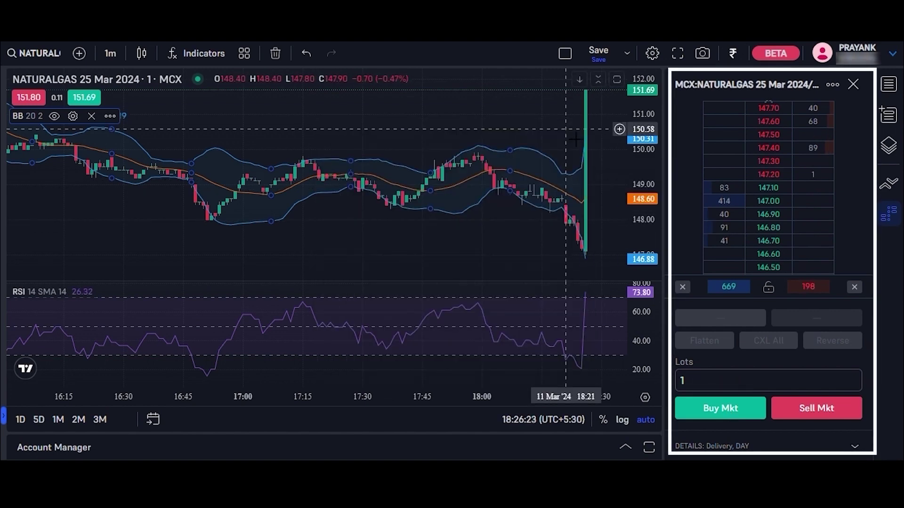
click(810, 405)
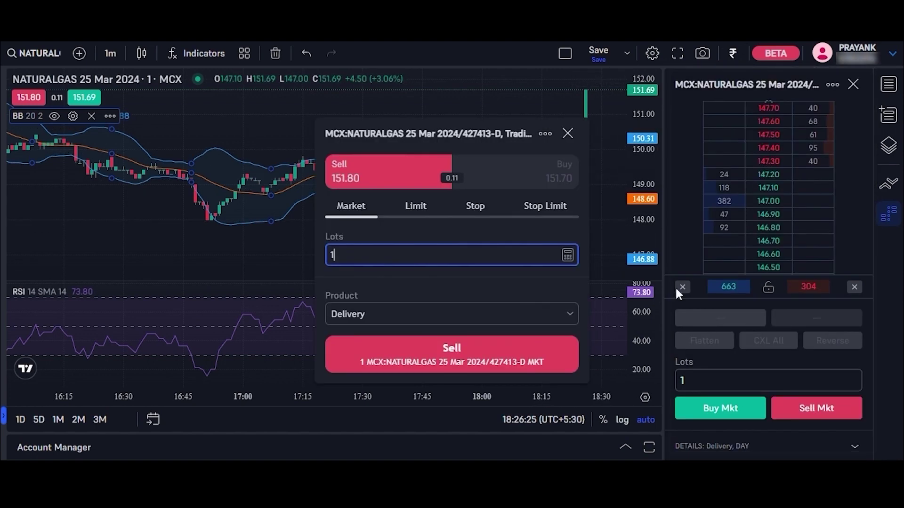
click(566, 132)
click(724, 213)
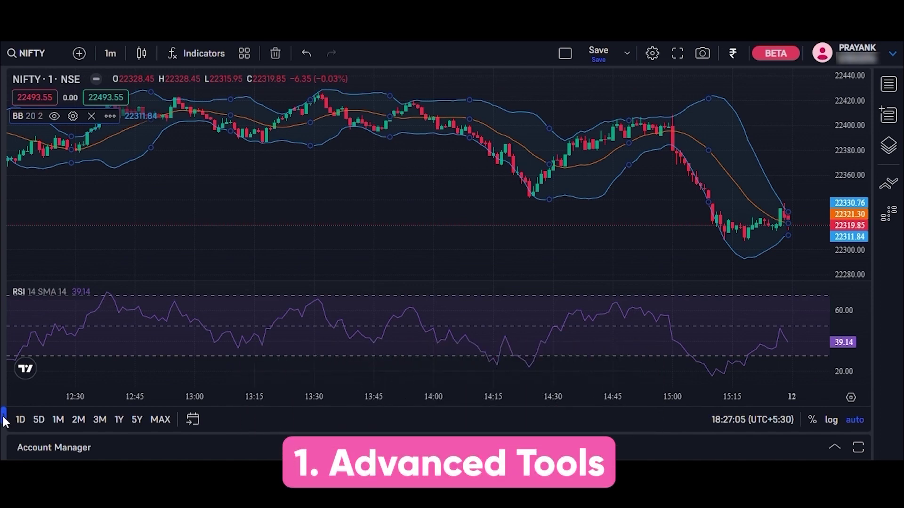
Expand the drawing toolbar from the chart's left edge
click(4, 417)
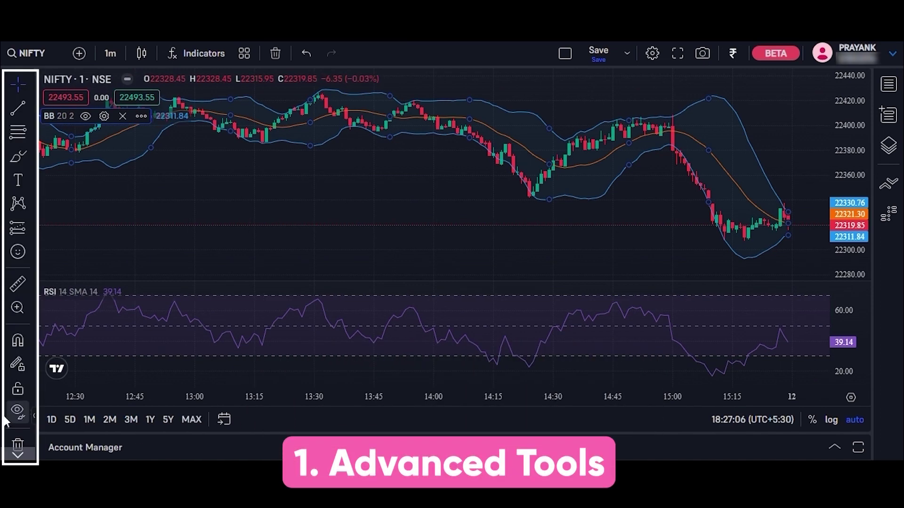
Draw a descending trend line from the 14:25 candle low to the chart's right edge
click(15, 114)
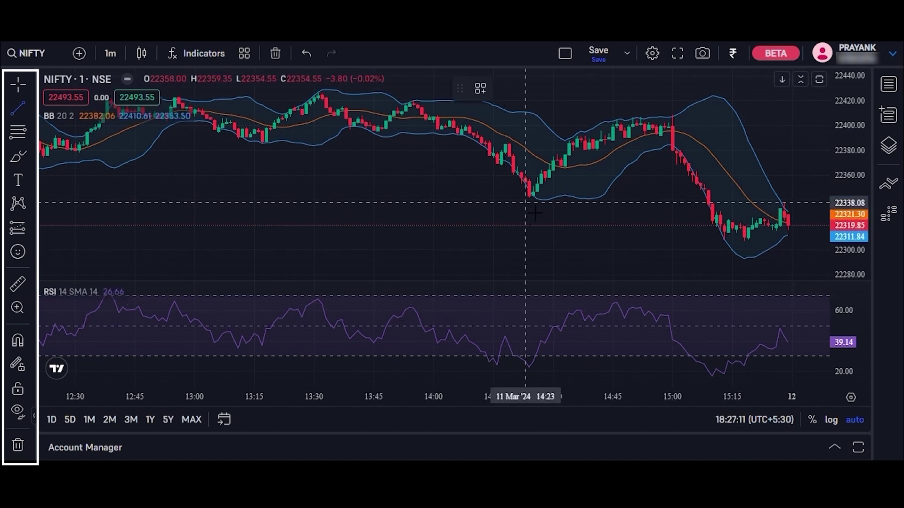
click(561, 210)
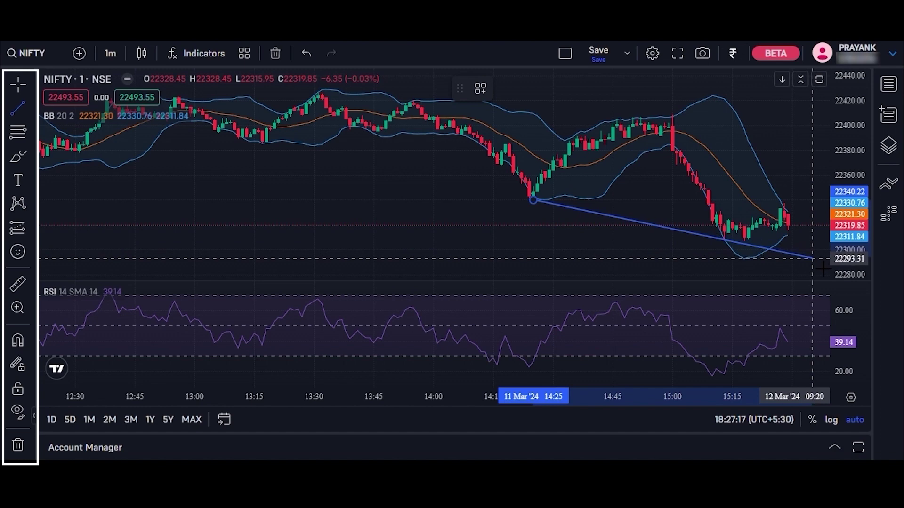
click(813, 258)
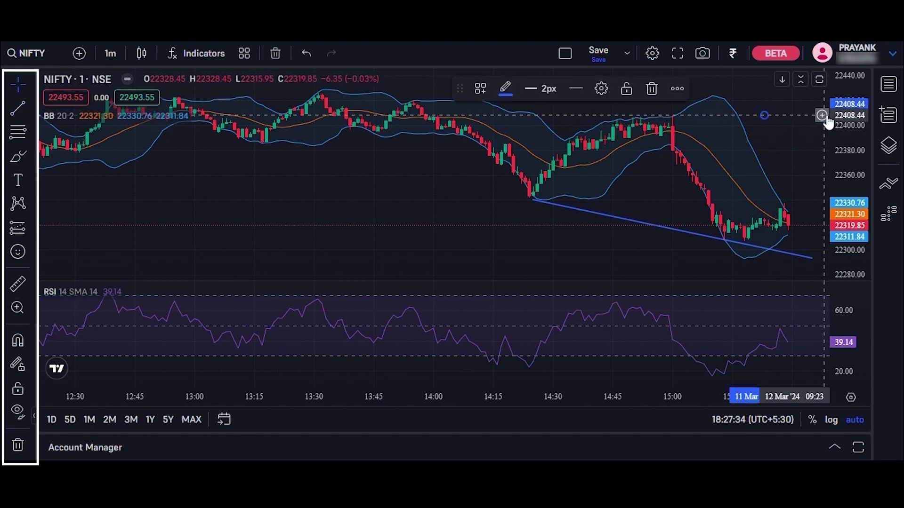
Add a horizontal line at 22408.44 and collapse the drawing toolbar
click(821, 115)
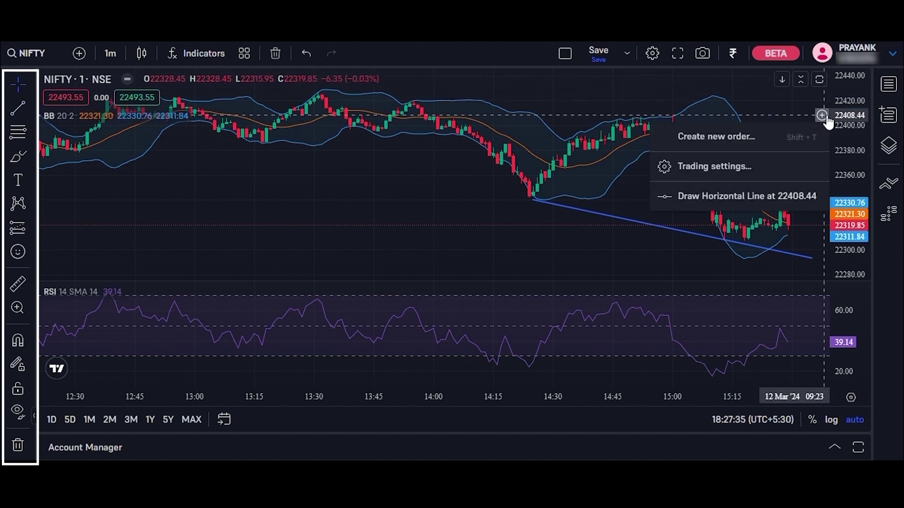
click(790, 194)
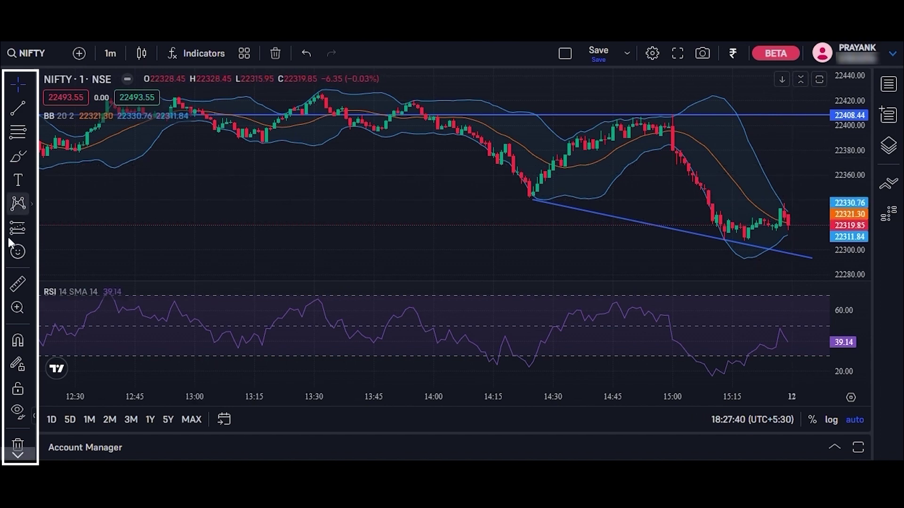
click(35, 416)
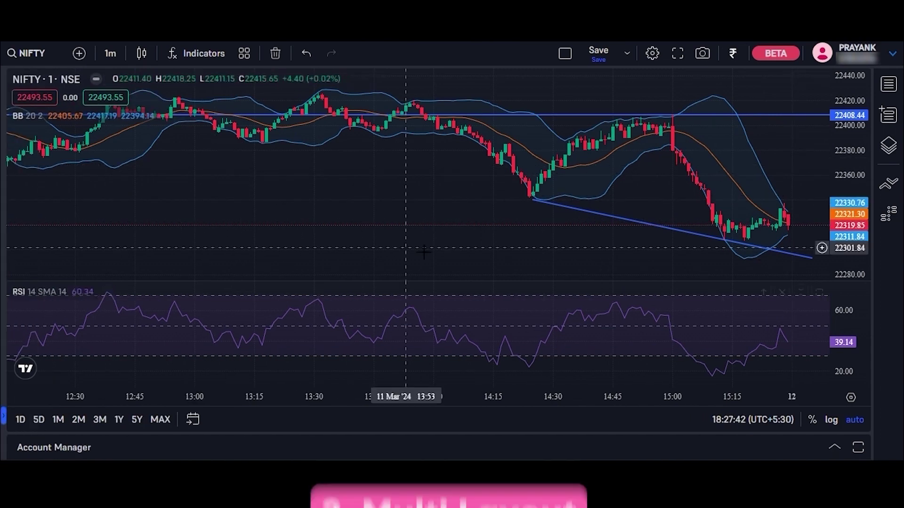
click(566, 52)
Split into three chart panes, loading BANKNIFTY top-right and FINNIFTY bottom-right
click(633, 137)
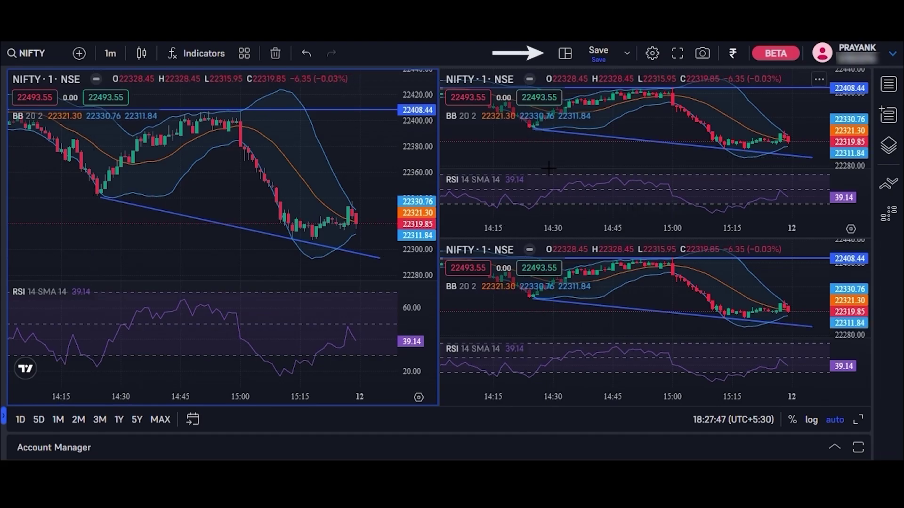
click(535, 129)
text(BANK)
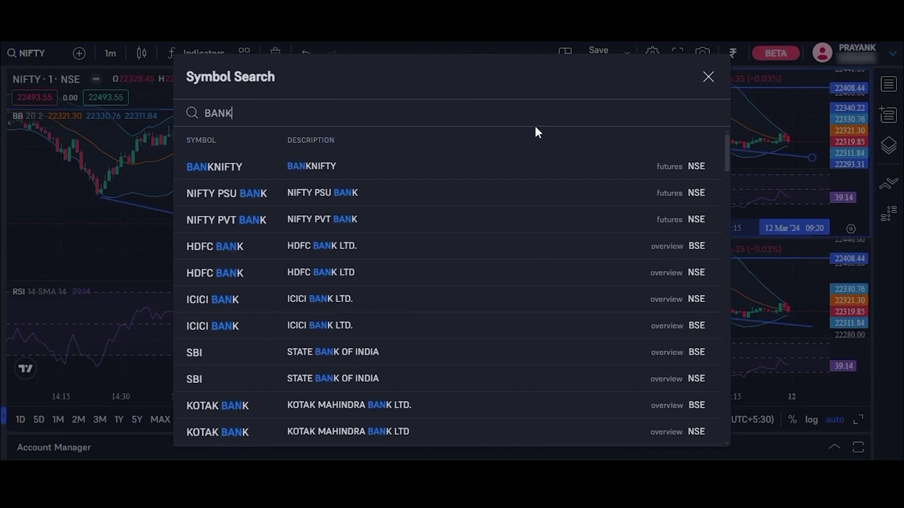
text(NIFTY)
click(529, 167)
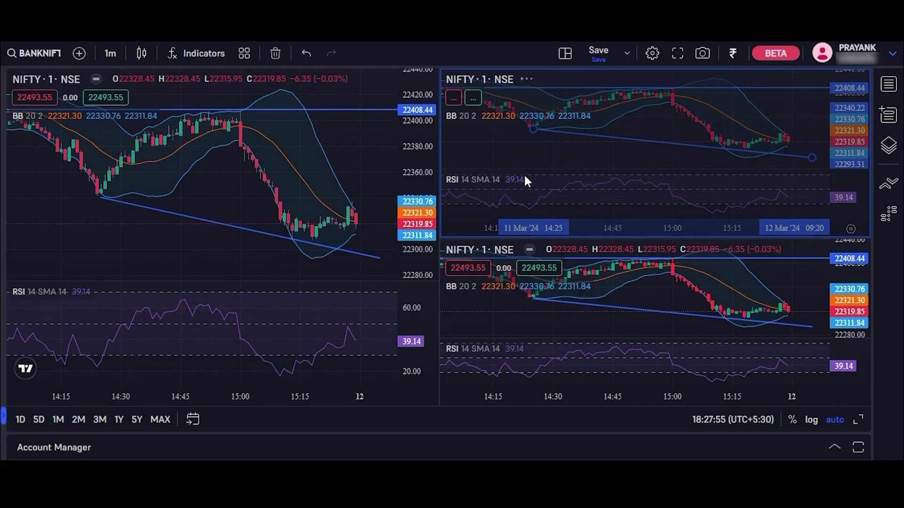
click(654, 288)
text(FIN)
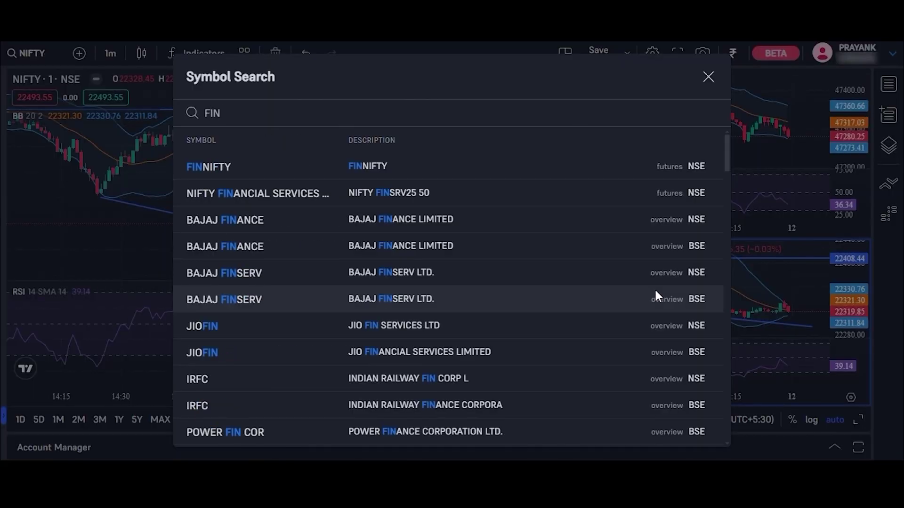
click(351, 167)
Set all charts to 5-minute candles and save the layout as 'multi'
key(5)
key(Return)
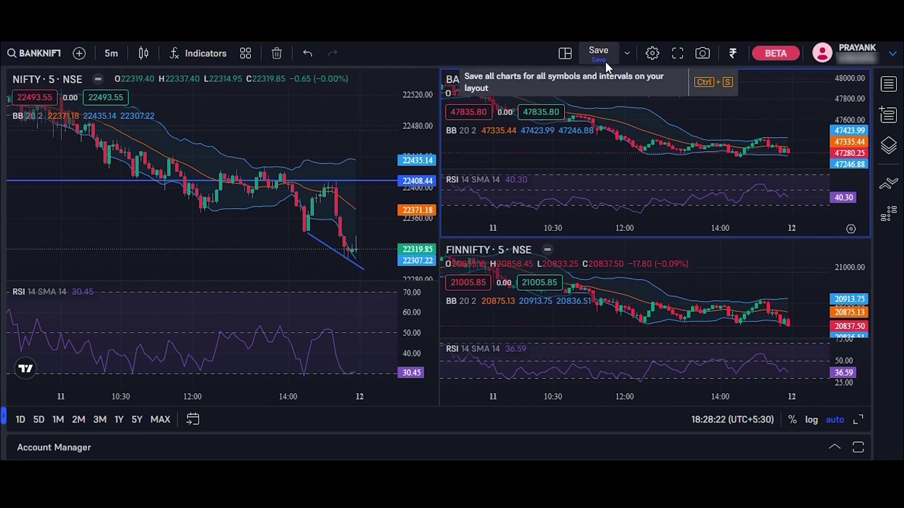
click(598, 53)
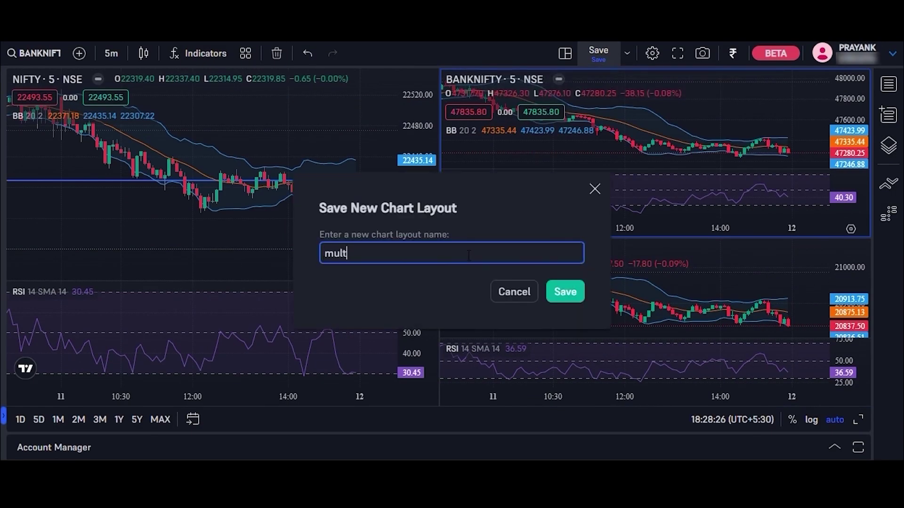
click(560, 296)
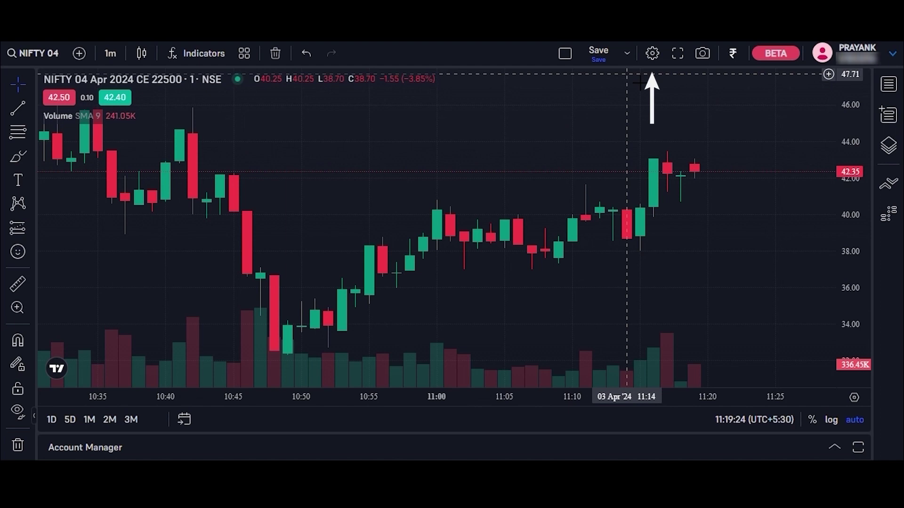
Enable Instant orders placement in Chart settings, then market-buy 50 NIFTY 04 Apr 2024 CE 22500
click(654, 54)
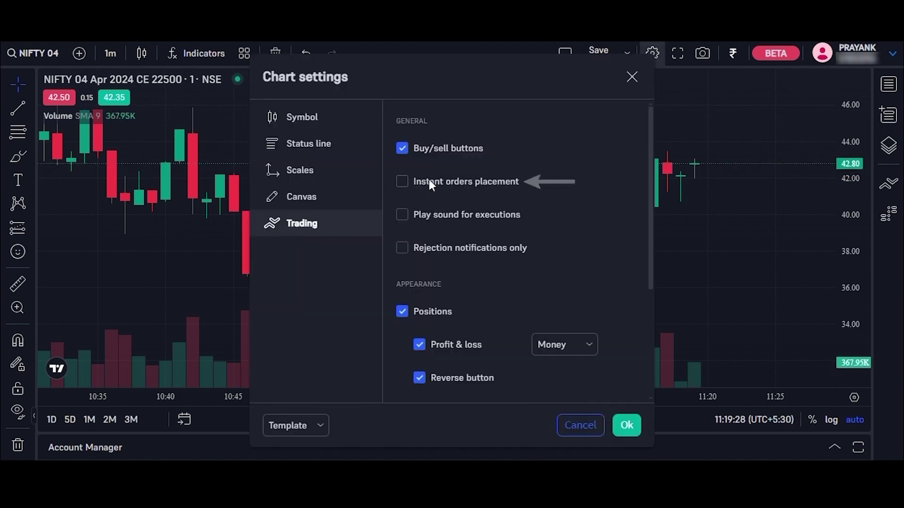
click(401, 183)
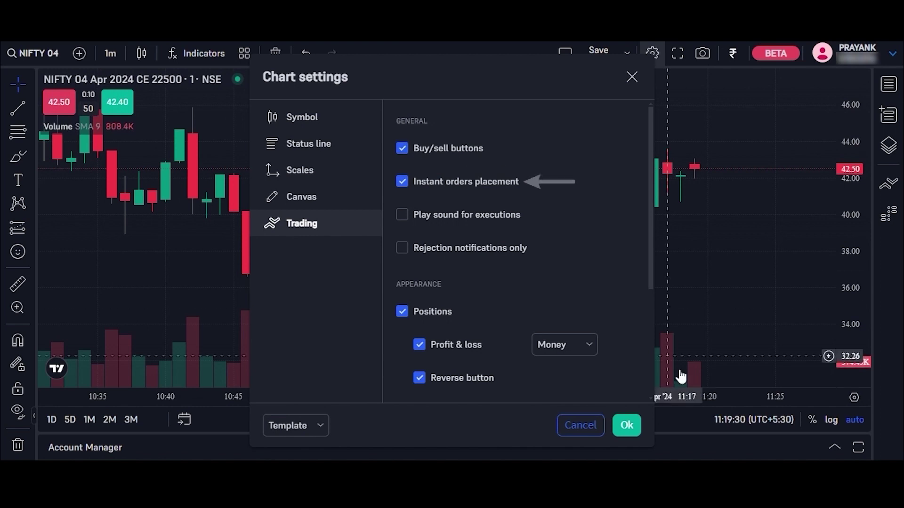
click(617, 426)
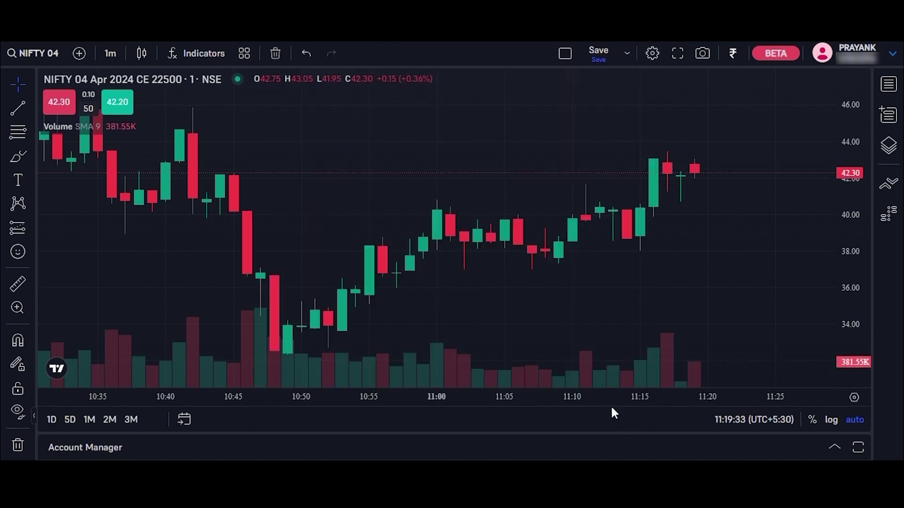
click(120, 106)
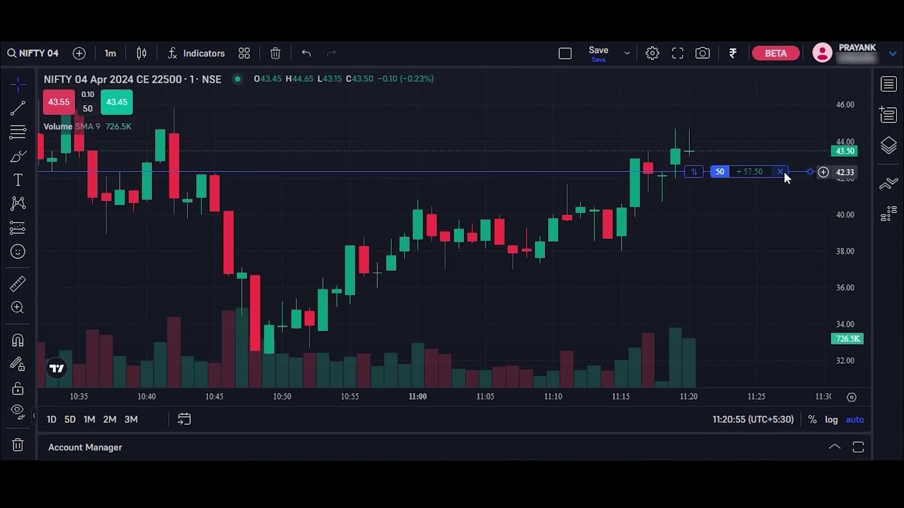
Close the 50-lot NIFTY 04 Apr 2024 CE 22500 position at market and dismiss both order notices
click(784, 173)
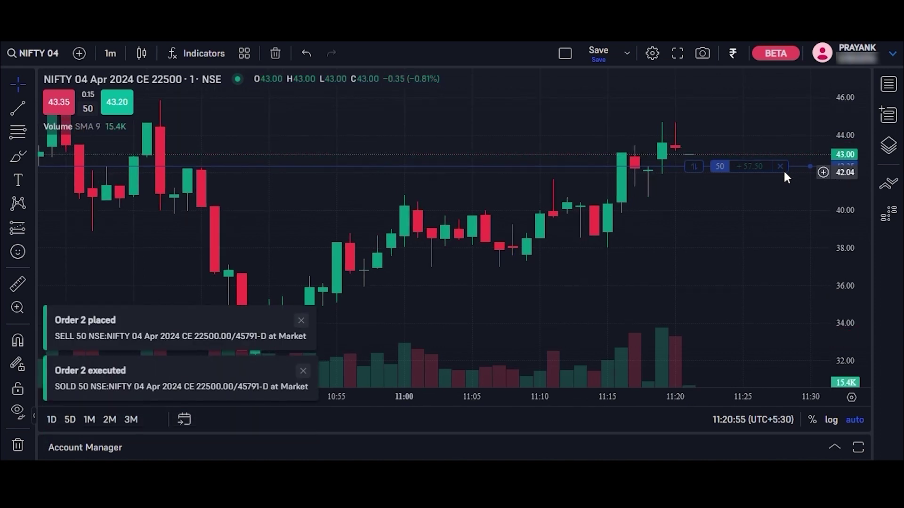
click(302, 321)
click(303, 370)
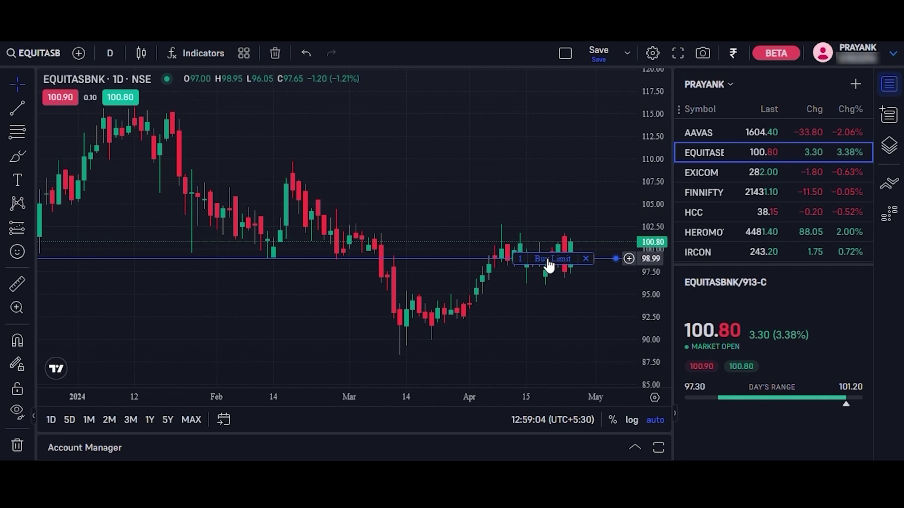
Modify the EQUITASBNK buy limit order to 2 shares at 97.90 and send it
mouse_move(548, 266)
mouse_down()
mouse_move(542, 275)
mouse_move(540, 267)
mouse_up()
click(512, 256)
text(2)
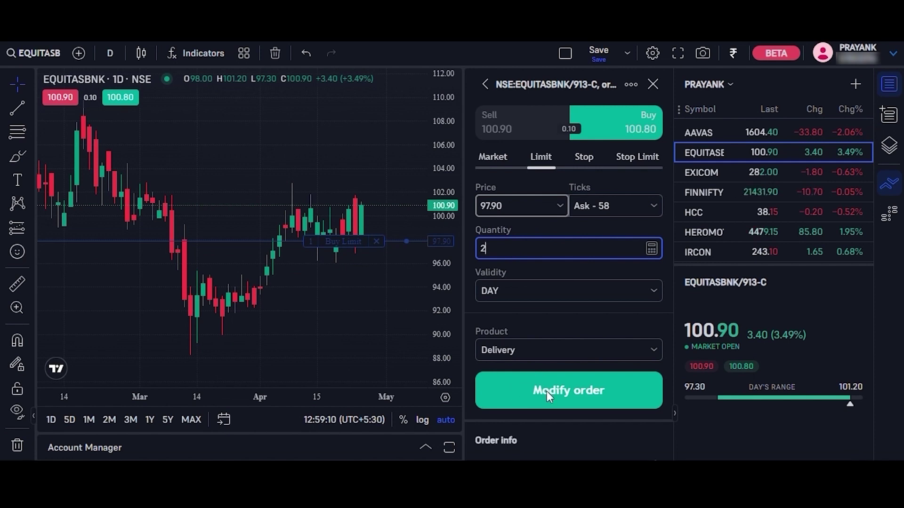
click(546, 391)
click(595, 287)
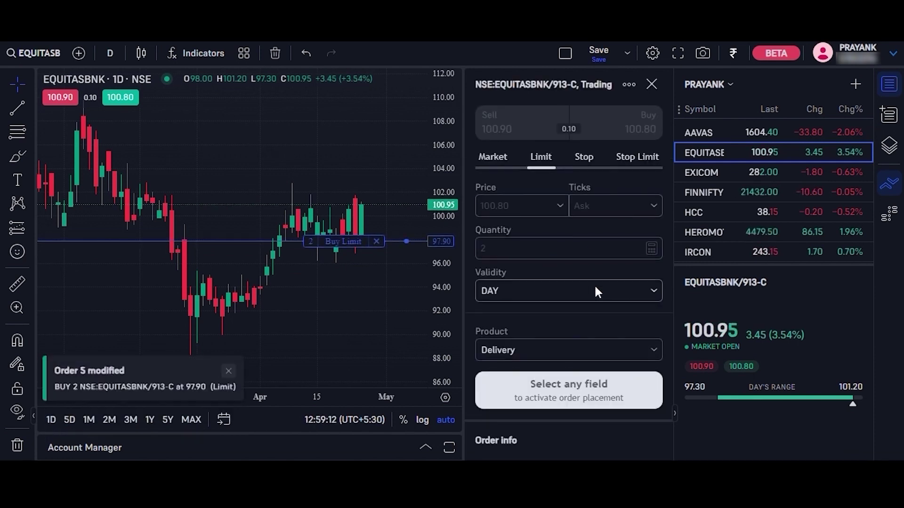
Cancel the pending EQUITASBNK buy limit order
click(651, 85)
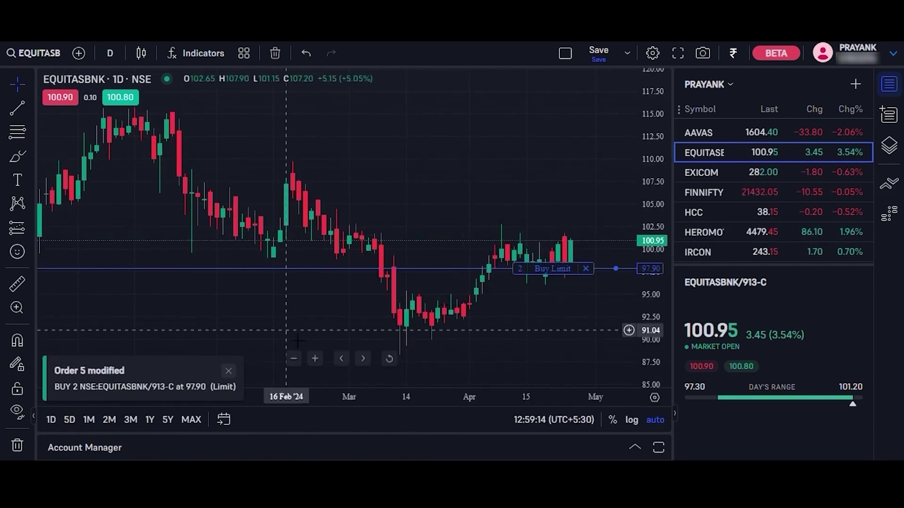
click(585, 270)
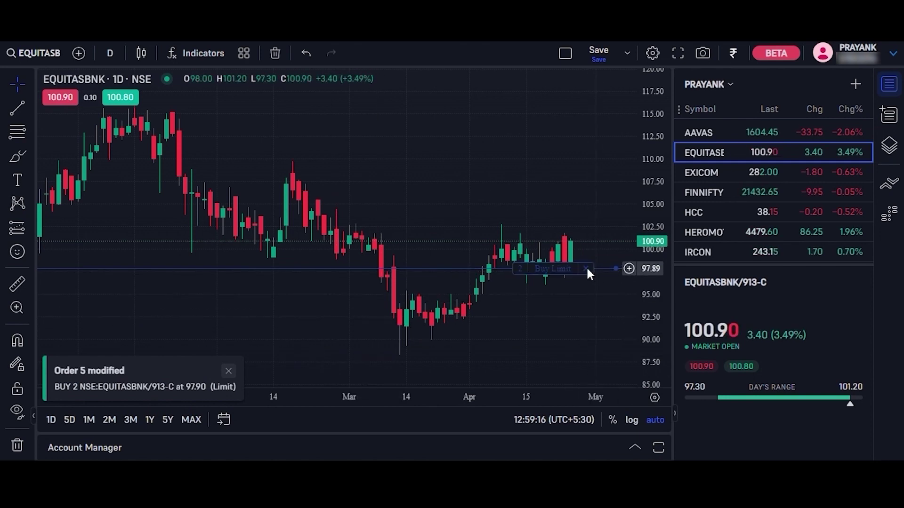
click(569, 282)
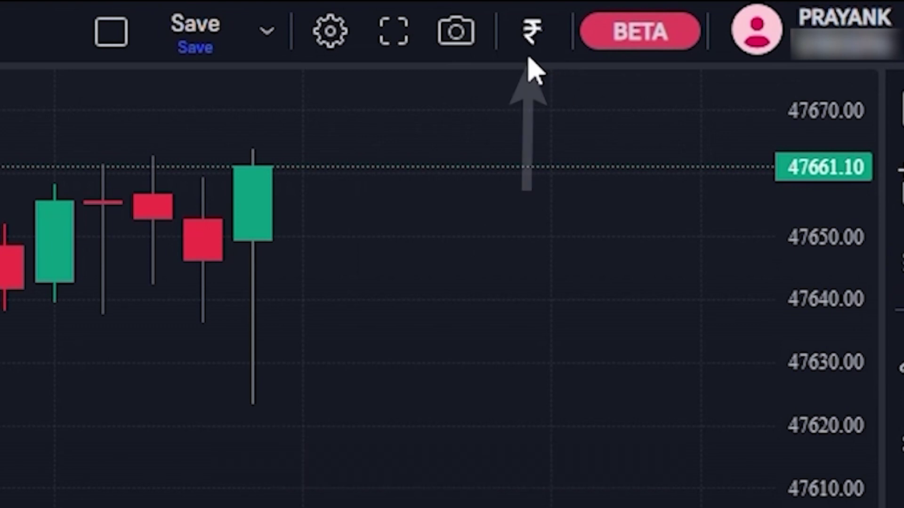
Request a ₹500 fund withdrawal, then maximize the Account Manager showing current positions
click(528, 41)
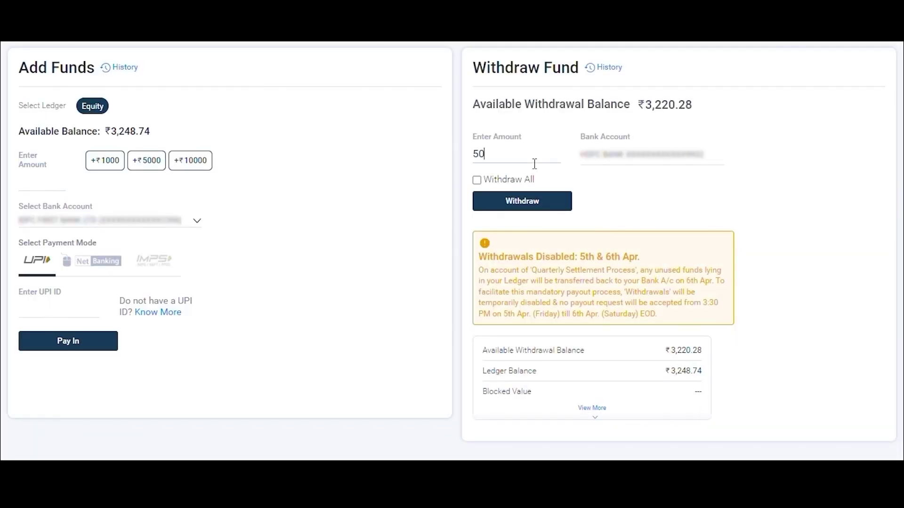
click(520, 202)
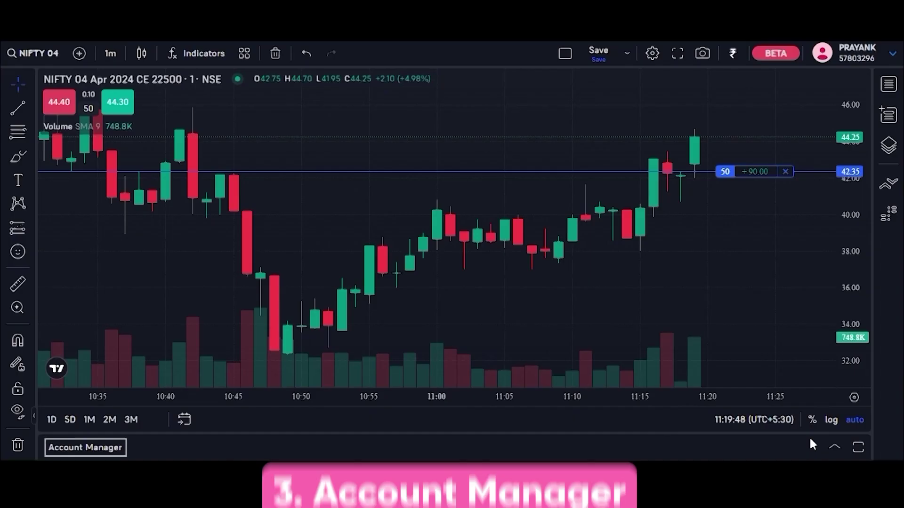
click(858, 447)
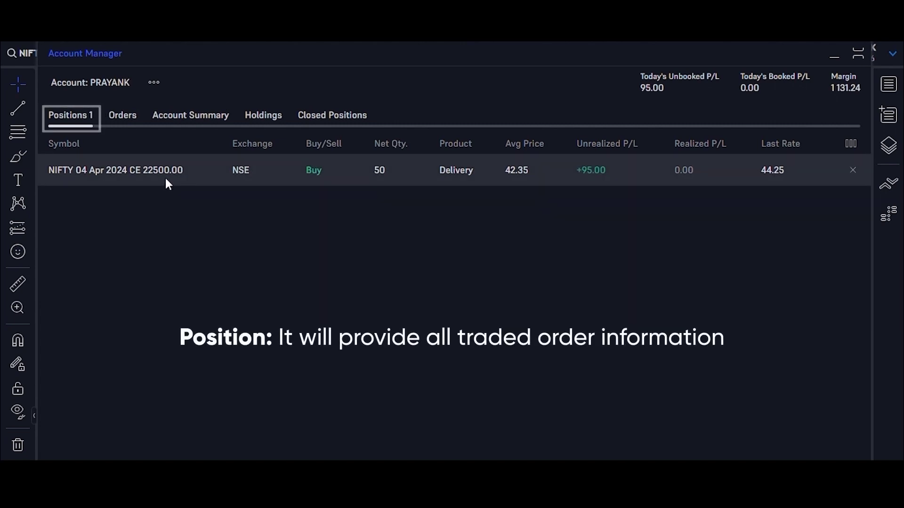
Browse the Orders, Account Summary, Holdings and Closed Positions tabs in the Account Manager
click(125, 115)
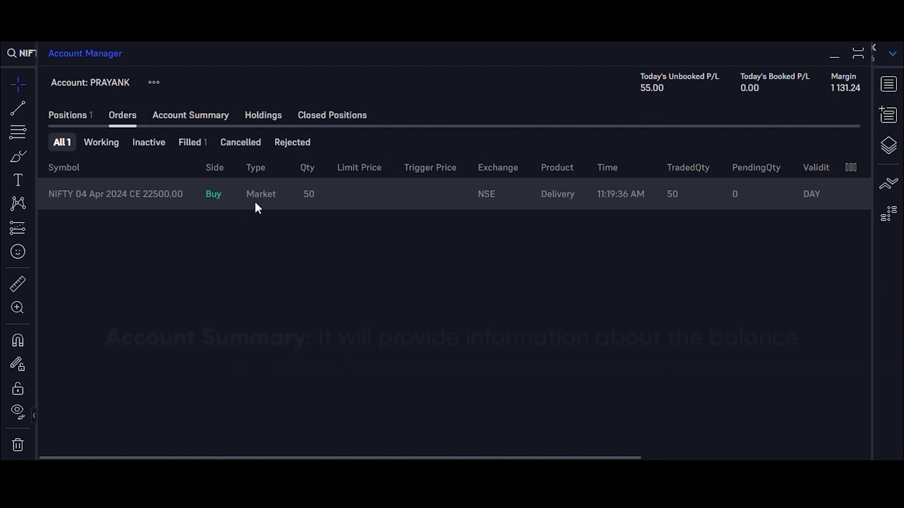
click(191, 119)
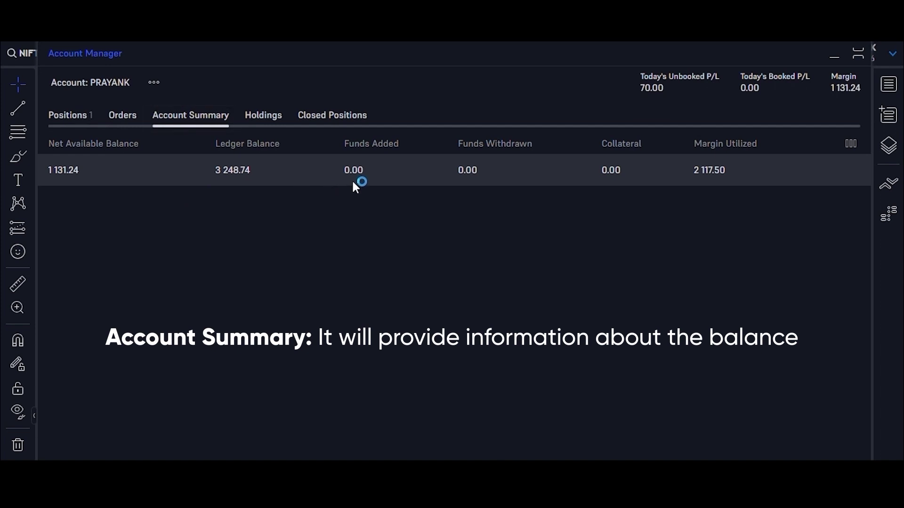
click(259, 123)
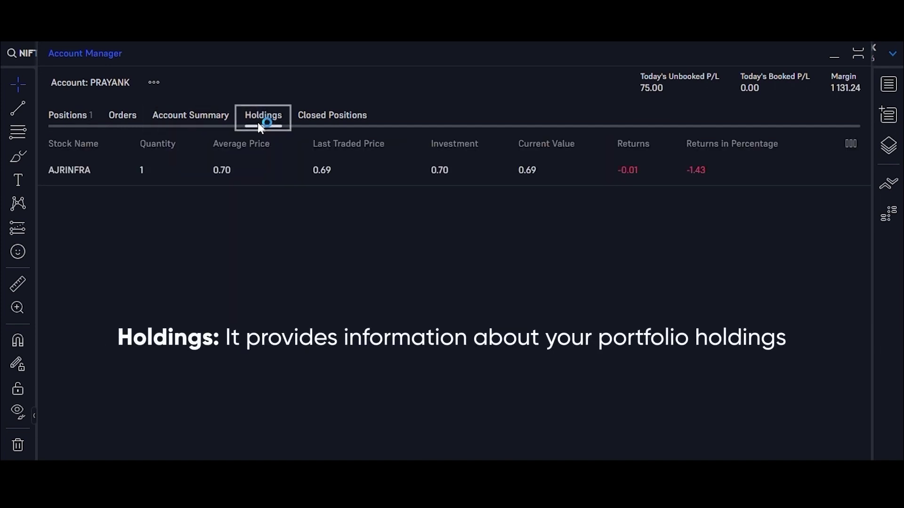
click(330, 118)
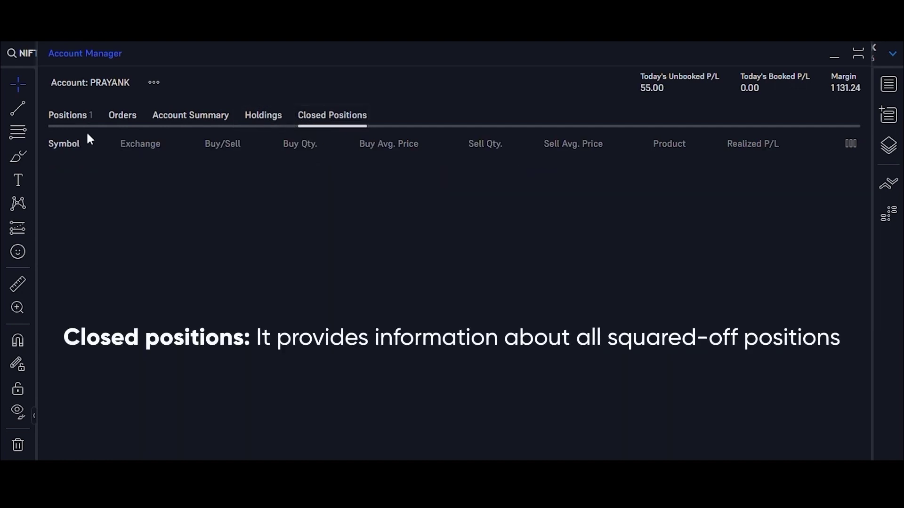